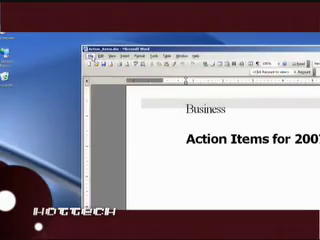
# Open Word's File menu for Action_items.doc after the status window reports the backup up to date.
pyautogui.click(89, 57)
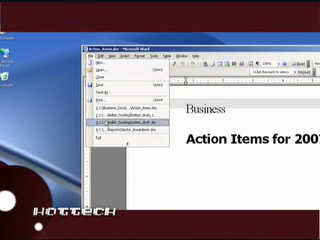
# Exit Word, closing the Action_items.doc document.
pyautogui.click(107, 137)
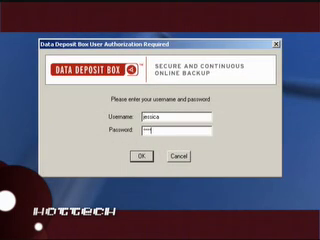
# Log in with the entered credentials and choose Restore from the tray icon menu.
pyautogui.click(140, 156)
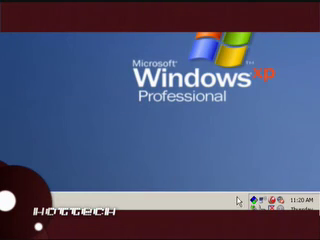
pyautogui.rightClick(258, 203)
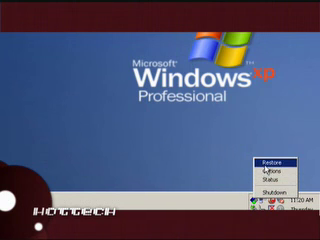
pyautogui.click(270, 162)
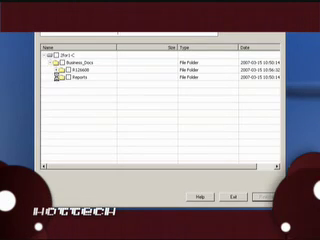
# Expand the Reports folder to list its four Word documents, including Action_items.doc.
pyautogui.click(52, 78)
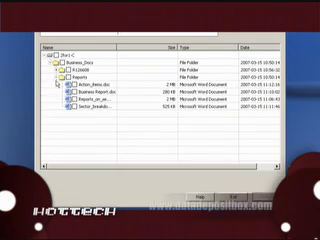